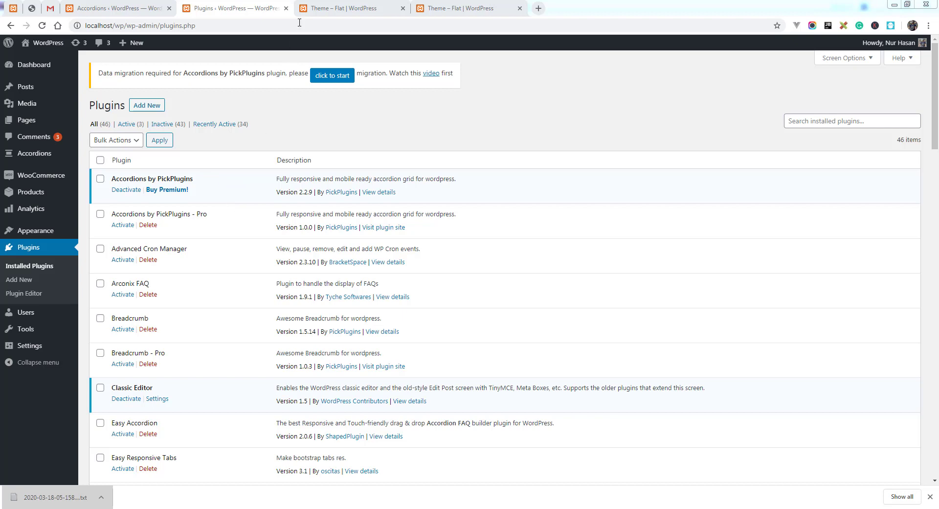
Step: Check the Theme – Flat front-end pages and expand the Content missing accordion
left_click(309, 9)
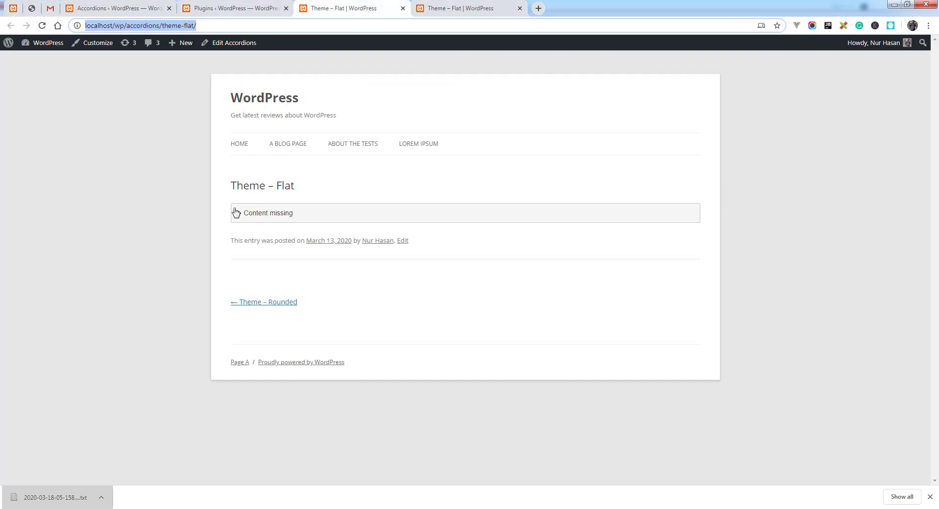
left_click(268, 214)
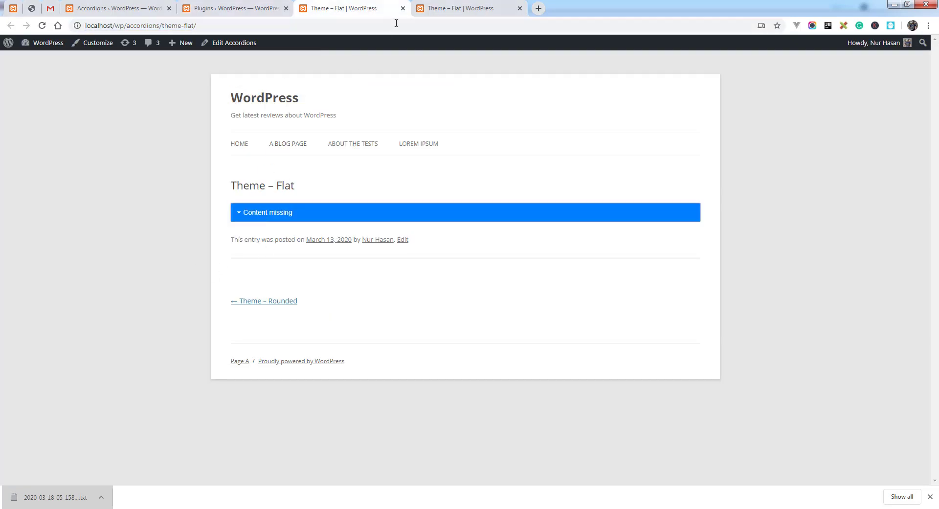
left_click(429, 10)
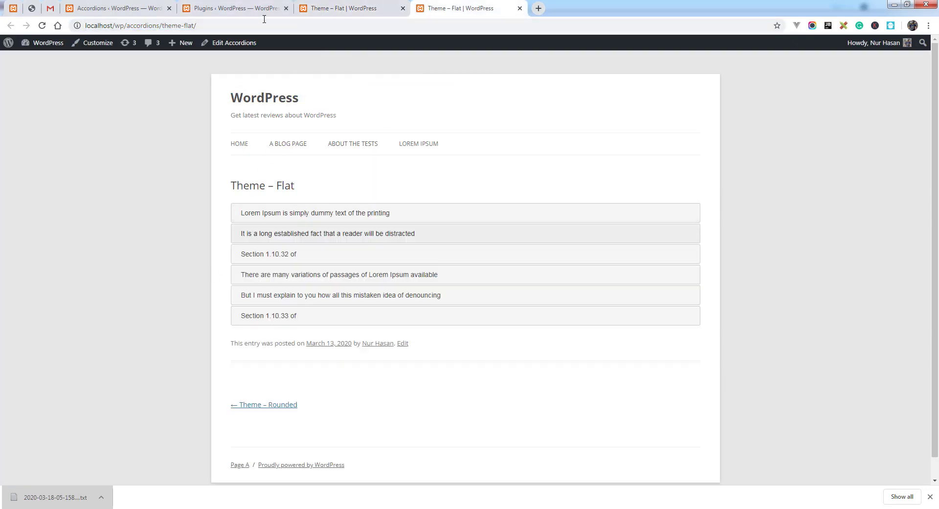
left_click(252, 10)
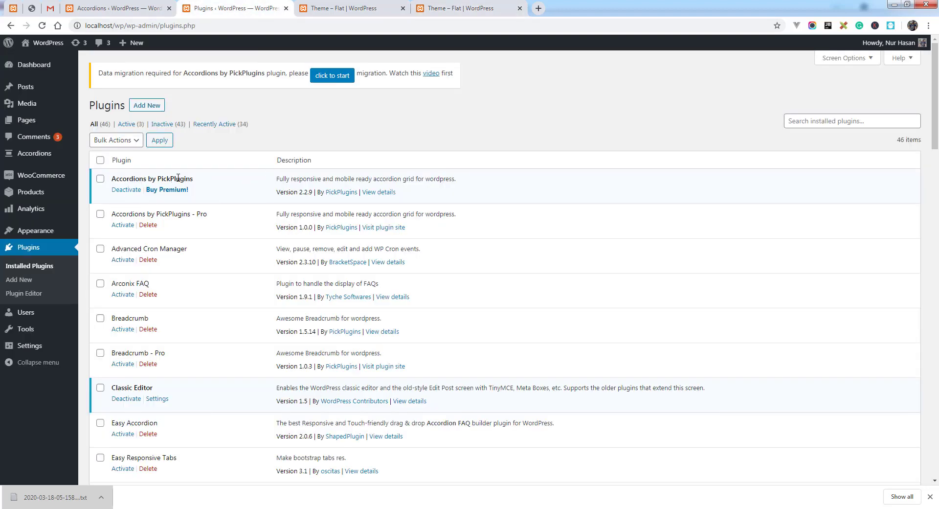
Step: Start the Accordions data migration from the notice on the Plugins page
left_click_drag(100, 75, 161, 77)
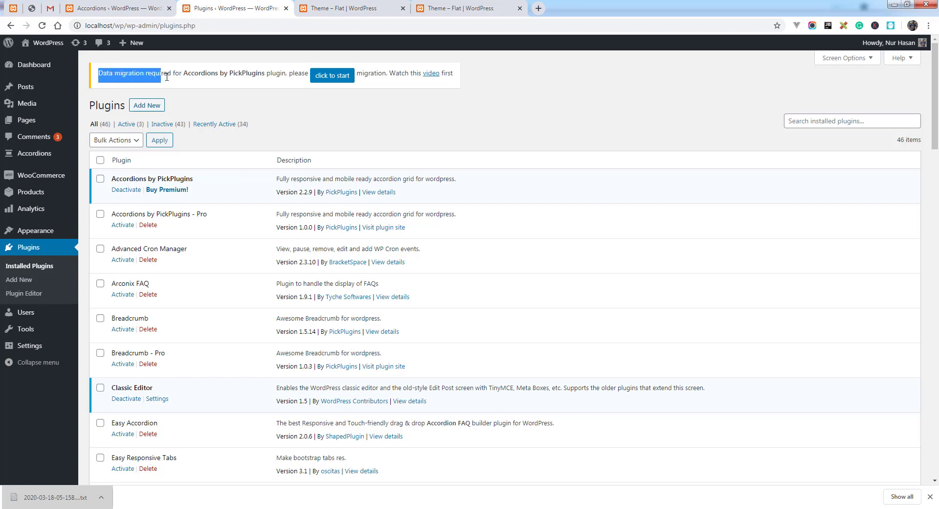
left_click(219, 74)
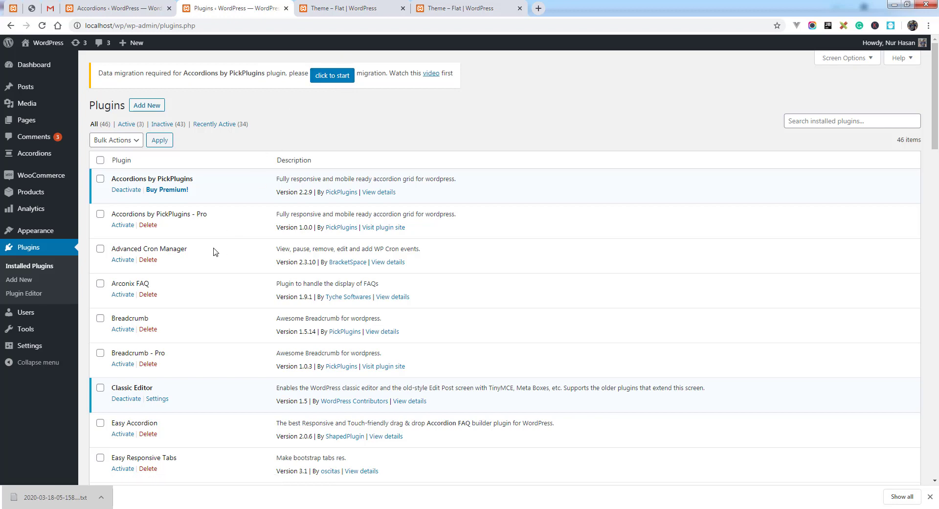
left_click(329, 78)
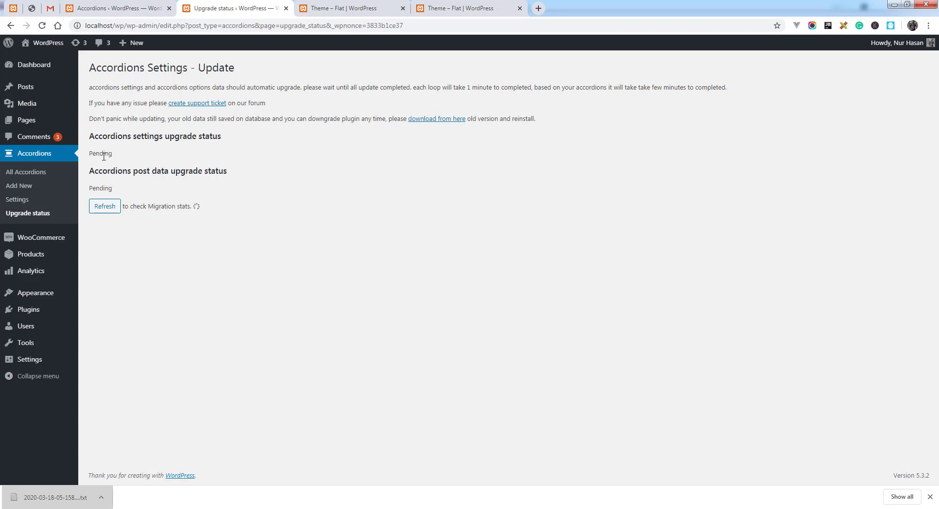
Step: Refresh the upgrade status until settings read Completed and Theme – Flat shows Done
left_click(107, 209)
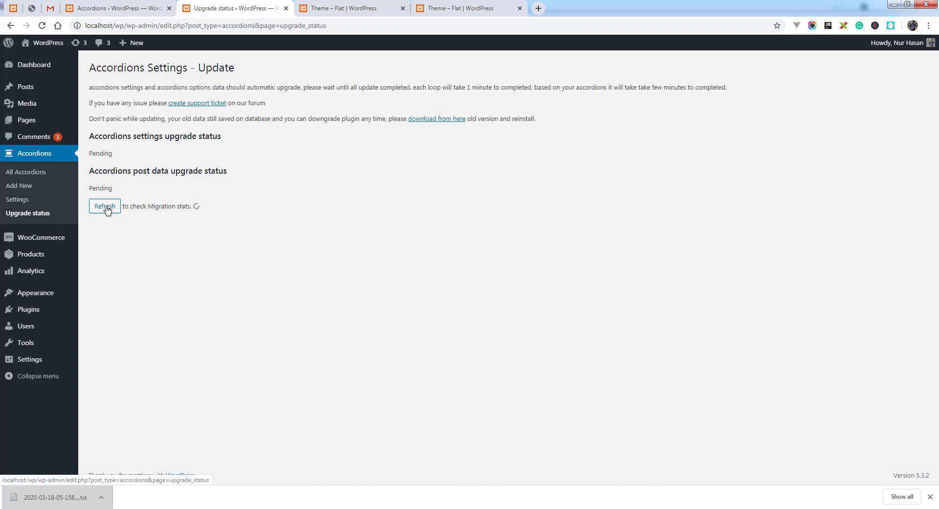
left_click_drag(459, 89, 492, 89)
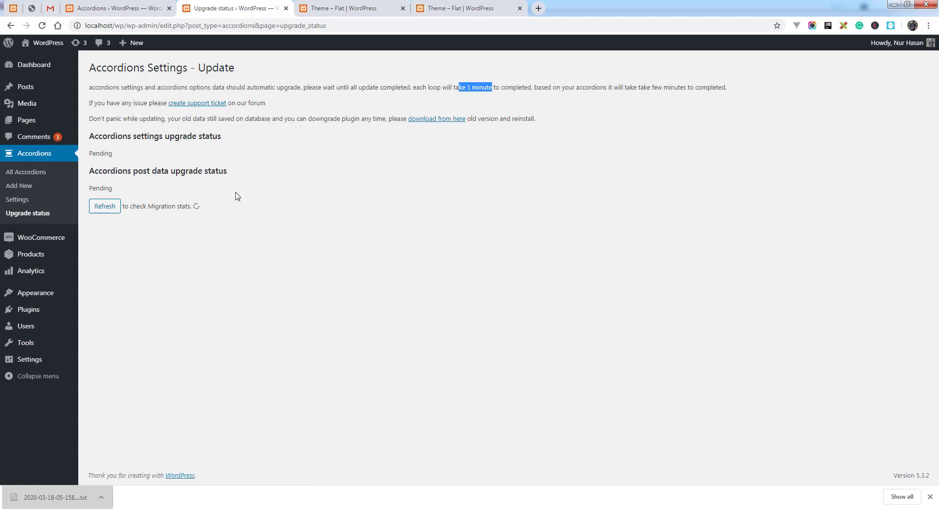
left_click(97, 205)
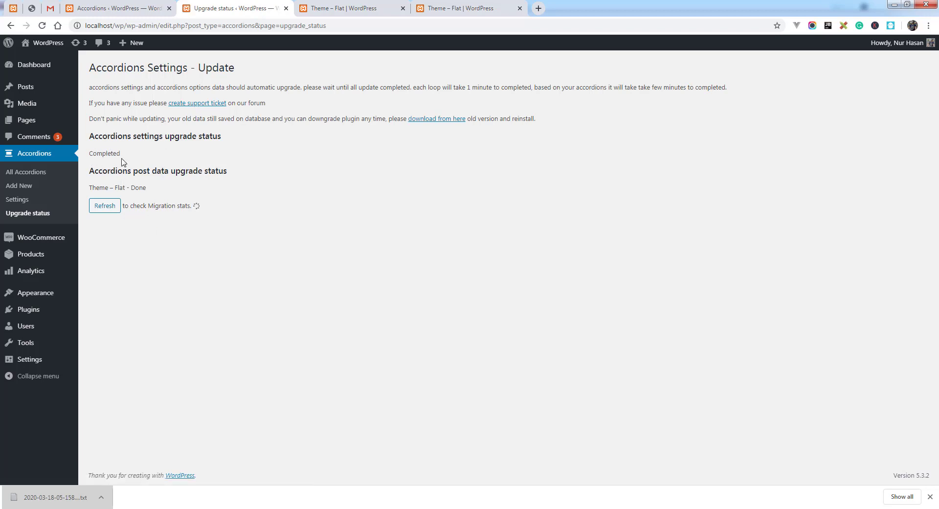
Step: Reload the migration status and review all ten accordions listed Done, through Text Align Center
double_click(99, 154)
left_click_drag(104, 187, 136, 188)
left_click(138, 196)
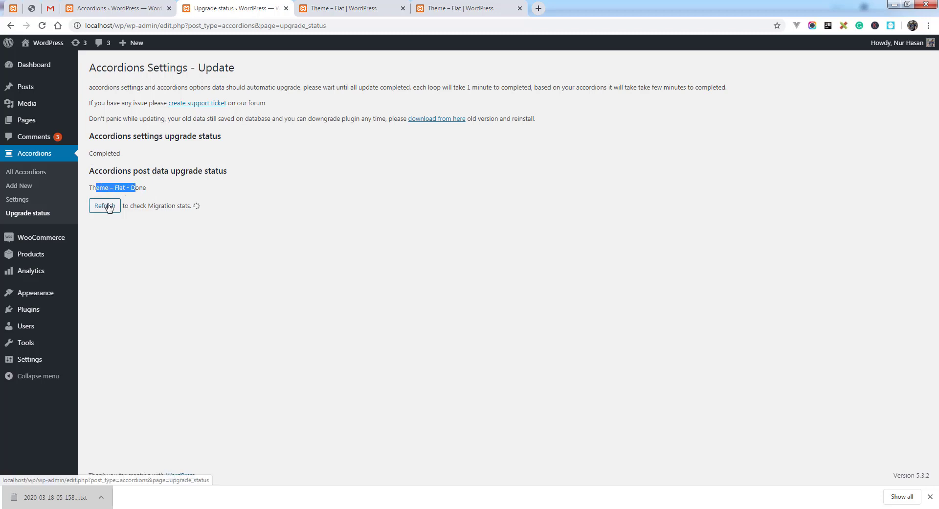
left_click(116, 214)
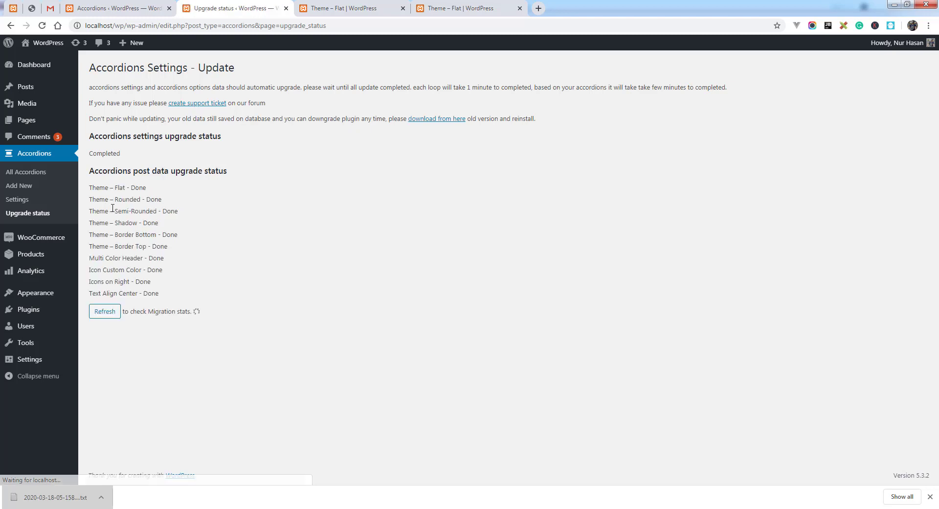
left_click_drag(100, 187, 186, 285)
left_click(186, 284)
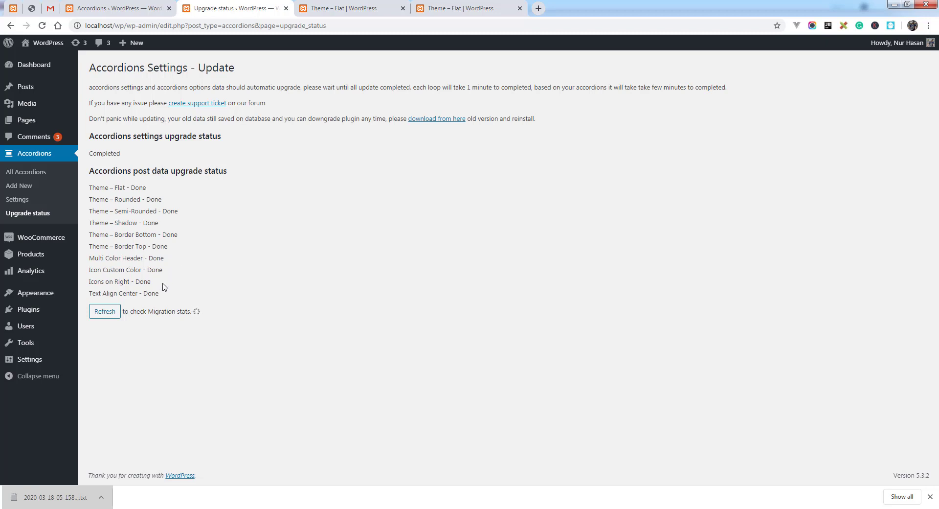
left_click_drag(115, 202, 132, 294)
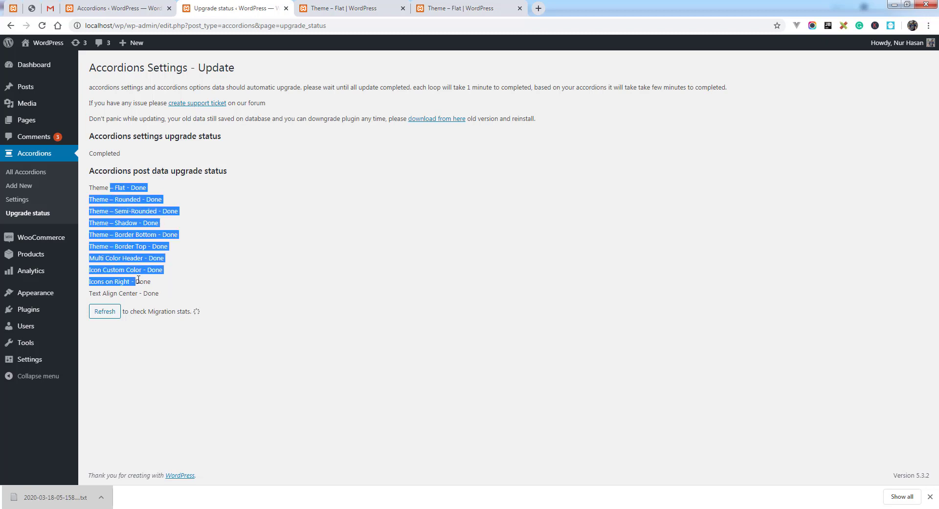
left_click(181, 250)
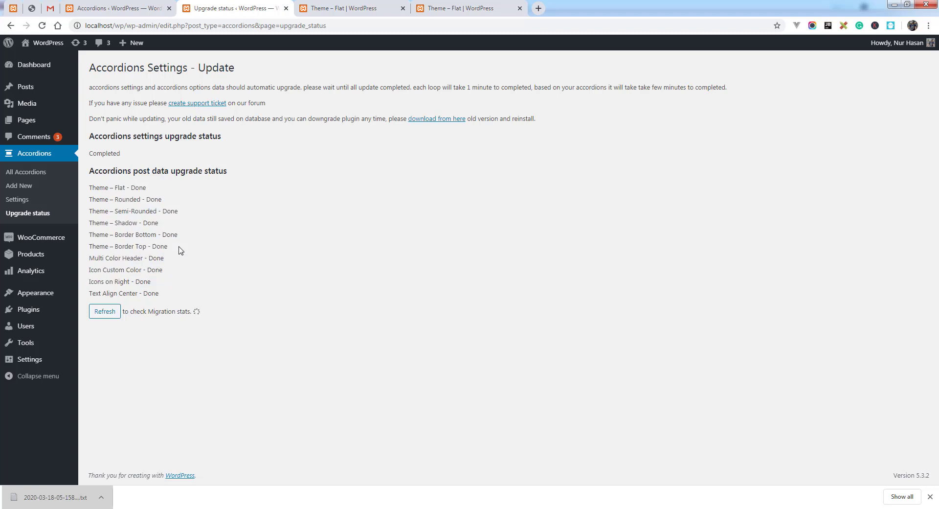
Step: Refresh the migration status and glance at the Theme – Flat front-end page
left_click(103, 313)
left_click(351, 12)
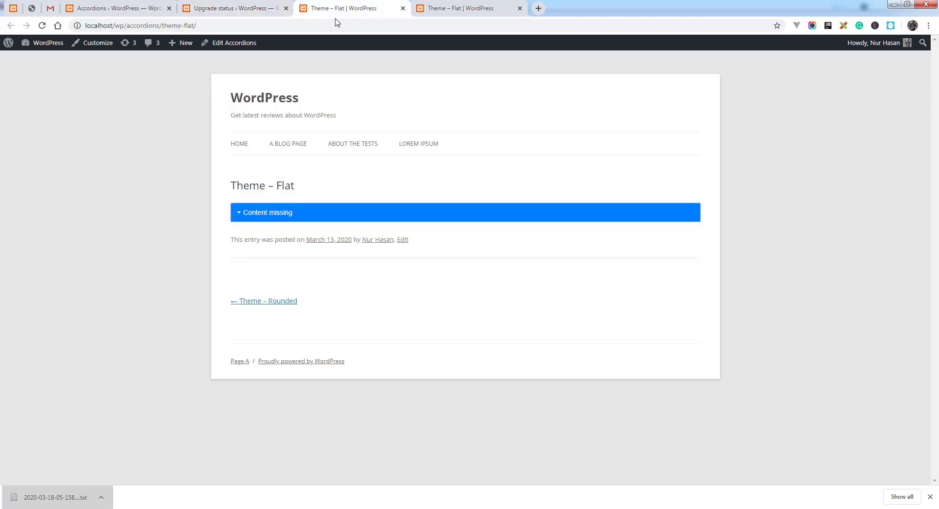
left_click(252, 8)
left_click_drag(109, 188, 161, 198)
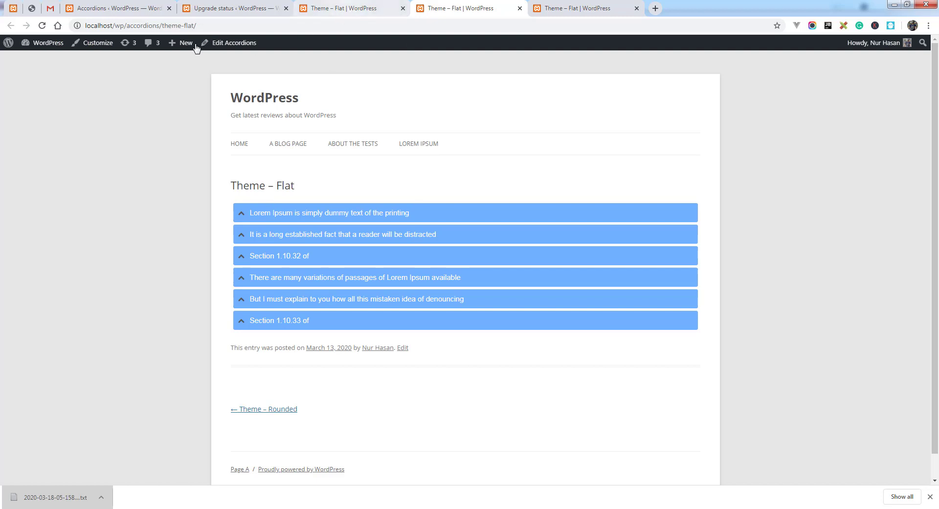
Step: View the migrated six-section Theme – Flat page and expand its first three accordion sections
left_click(352, 12)
left_click(170, 27)
left_click(461, 11)
left_click(261, 216)
left_click(276, 312)
left_click(256, 390)
Step: Compare it with the grey collapsed and Content missing page versions, then return to Upgrade status
left_click(546, 12)
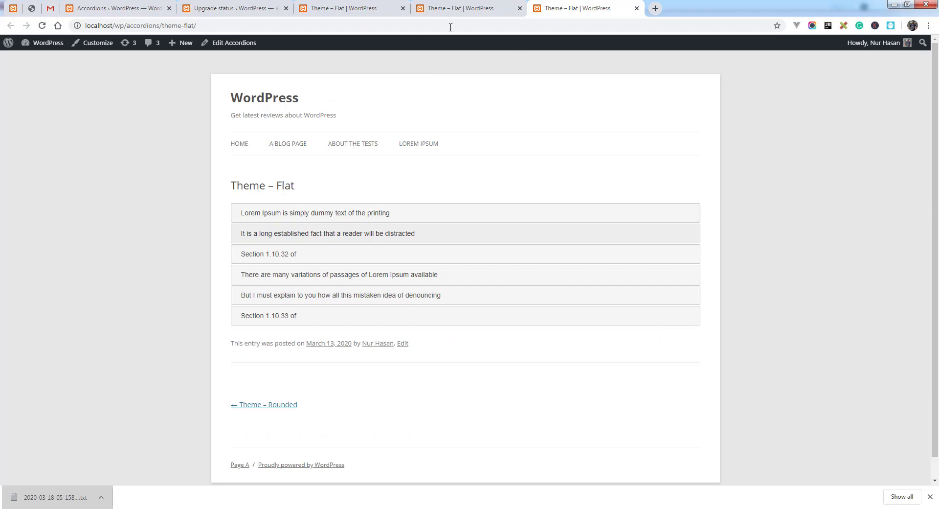
left_click(476, 13)
left_click(302, 17)
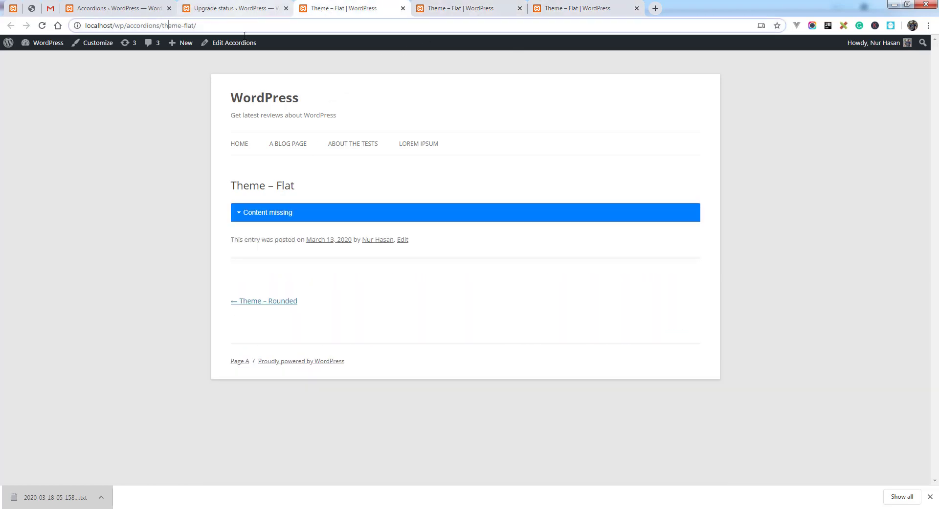
left_click(247, 15)
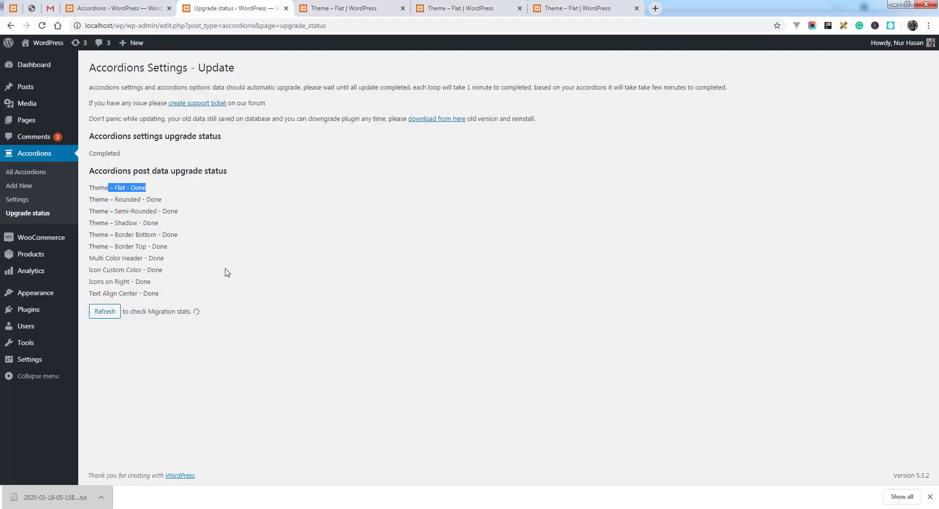
Step: Refresh the upgrade status to see accordions through Content Custom Margin marked Done
left_click(108, 312)
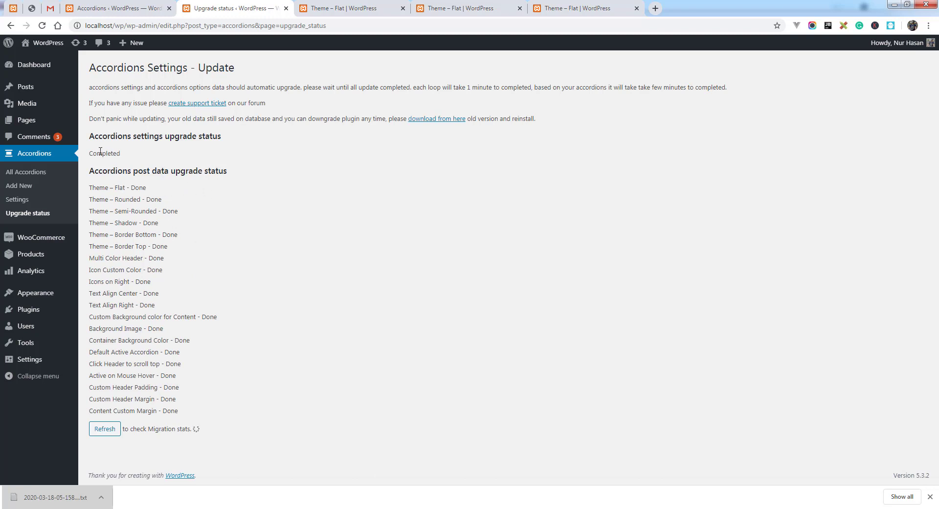
left_click_drag(100, 151, 224, 240)
left_click(224, 240)
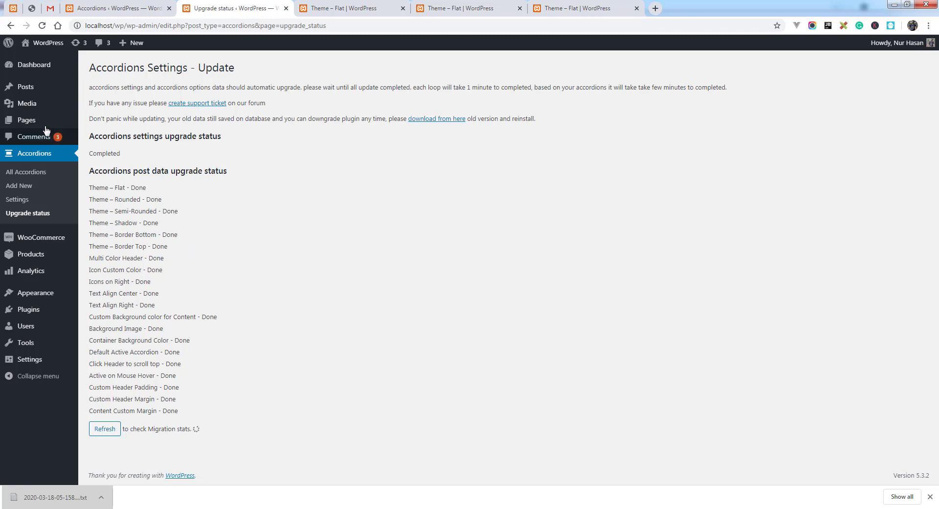
mouse_move(54, 121)
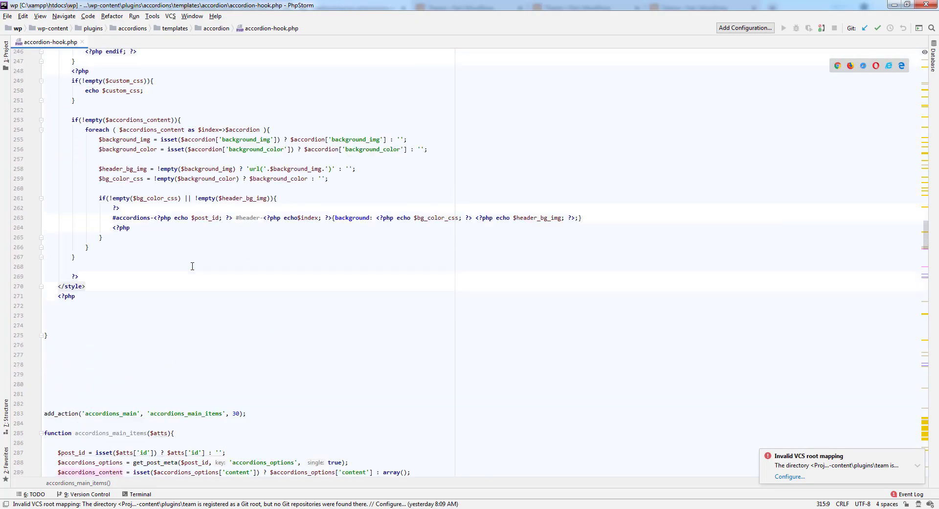
Step: Open includes/functions-data-upgrade.php in PhpStorm and select the accordions_cron_upgrade_accordions shortcode name
mouse_move(54, 500)
left_click(56, 462)
left_click(439, 103)
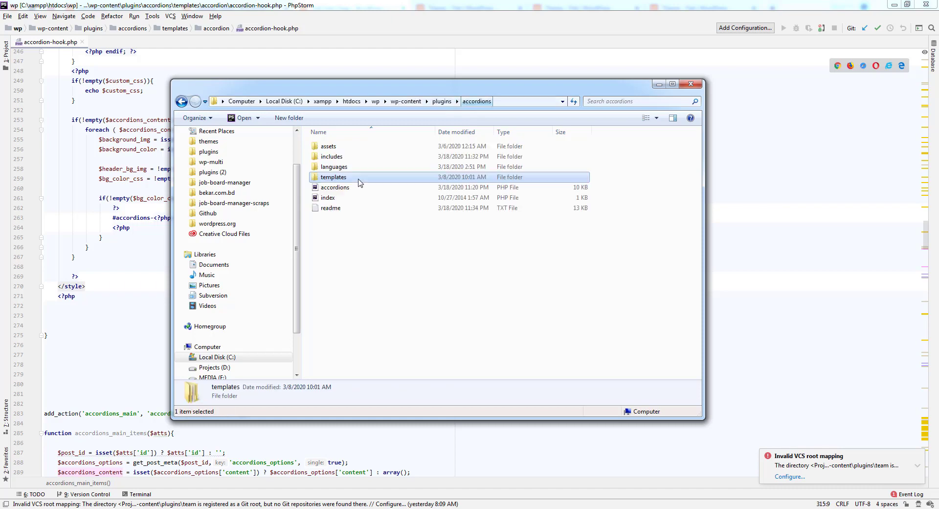
double_click(350, 158)
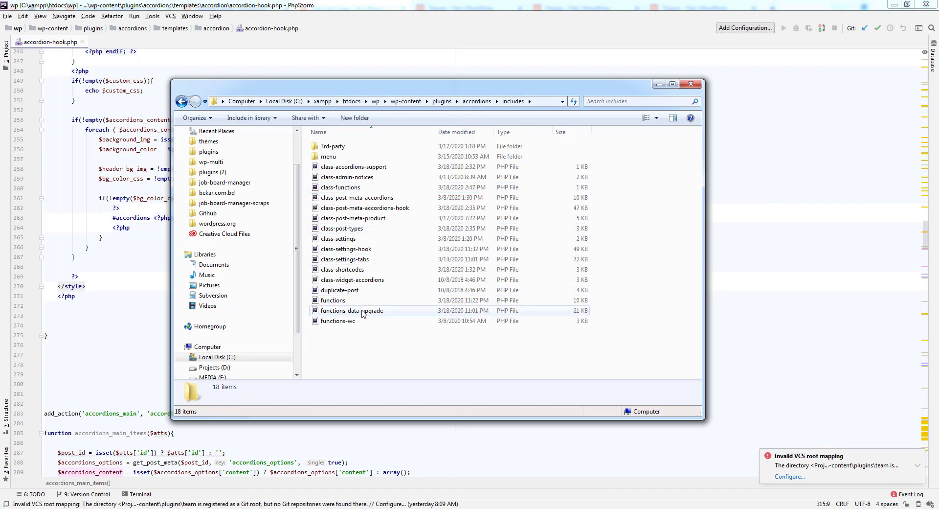
left_click_drag(352, 311, 149, 198)
double_click(159, 197)
key("ctrl+c")
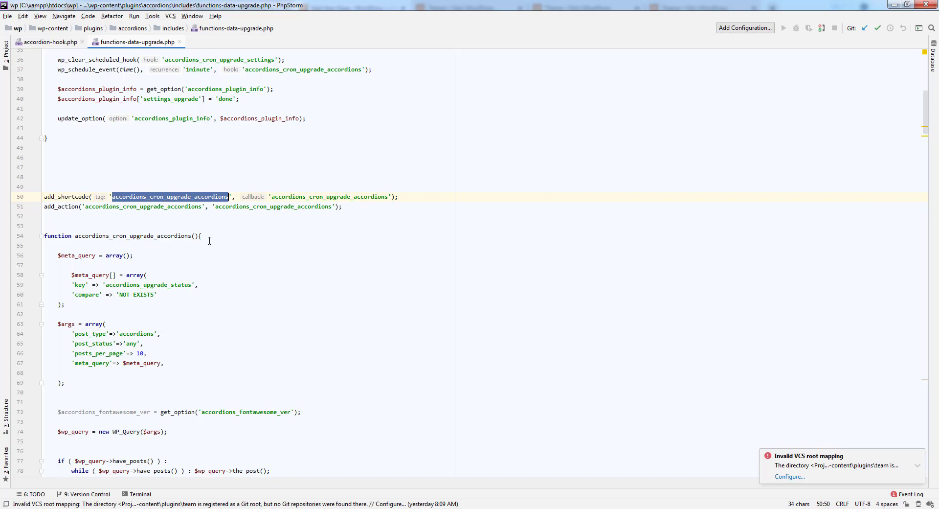
Step: Publish a page titled accordions_cron_upgrade_accordions containing [accordions_cron_upgrade_accordions] as its content
key("alt+Tab")
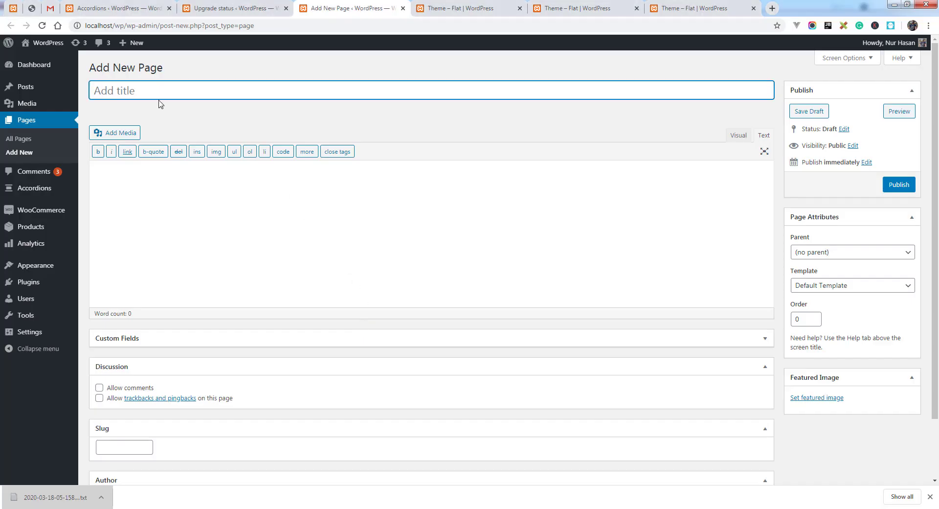
key("ctrl+v")
left_click(188, 188)
key("ctrl+v")
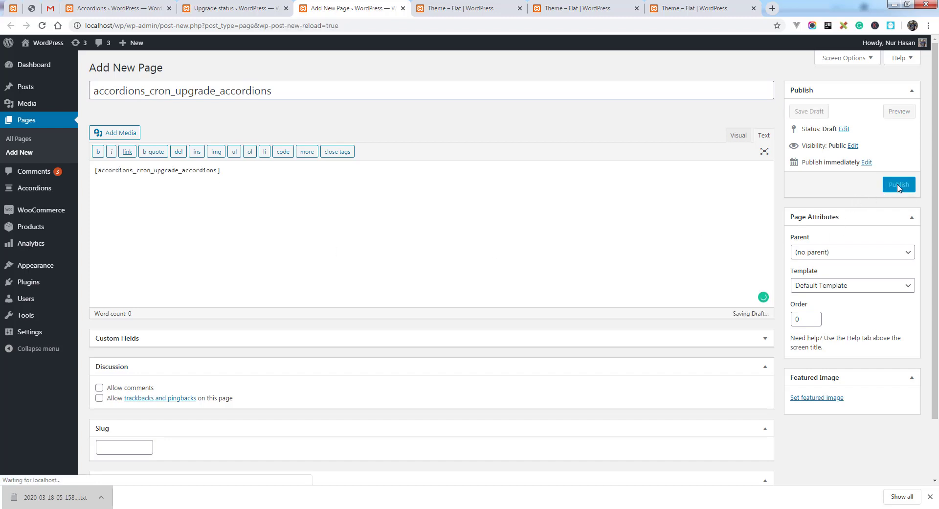
left_click(898, 186)
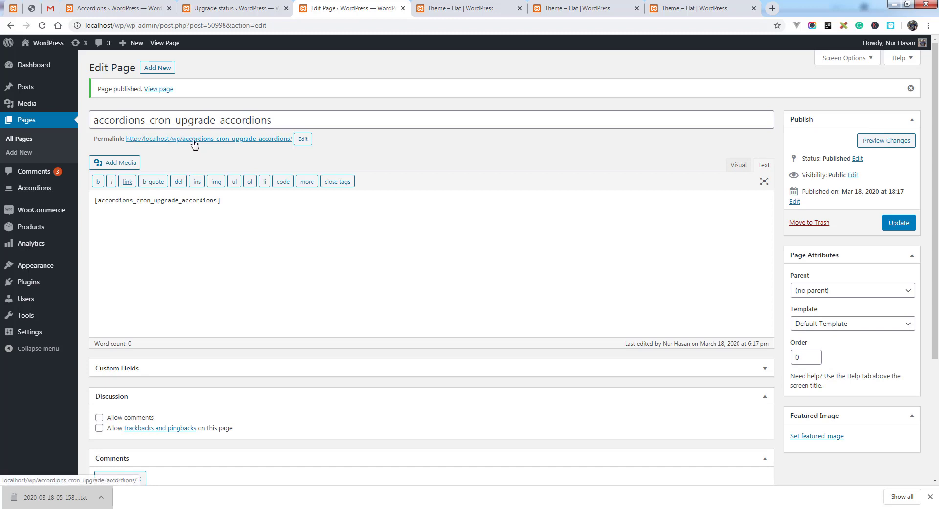
left_click_drag(224, 201, 96, 204)
Step: Switch back to the Upgrade status page and review the completed migration items
left_click(121, 222)
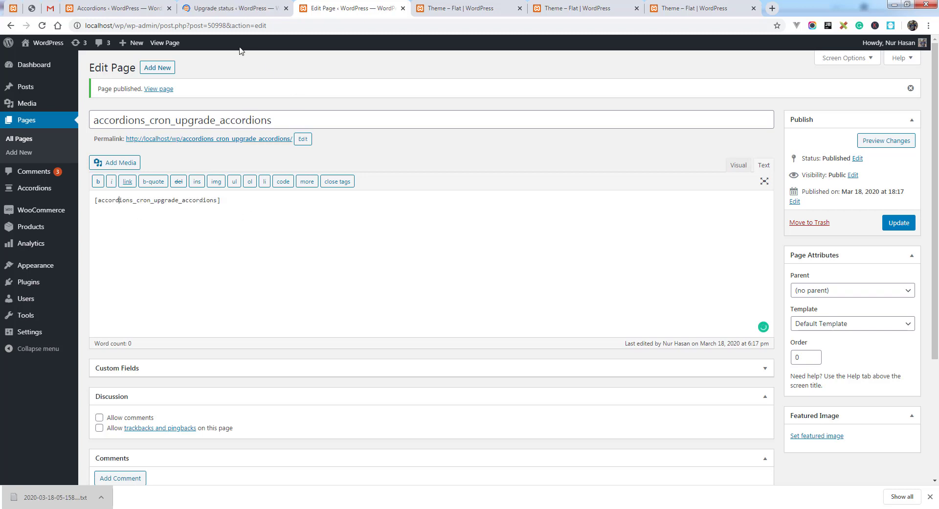
key("ctrl+shift+Tab")
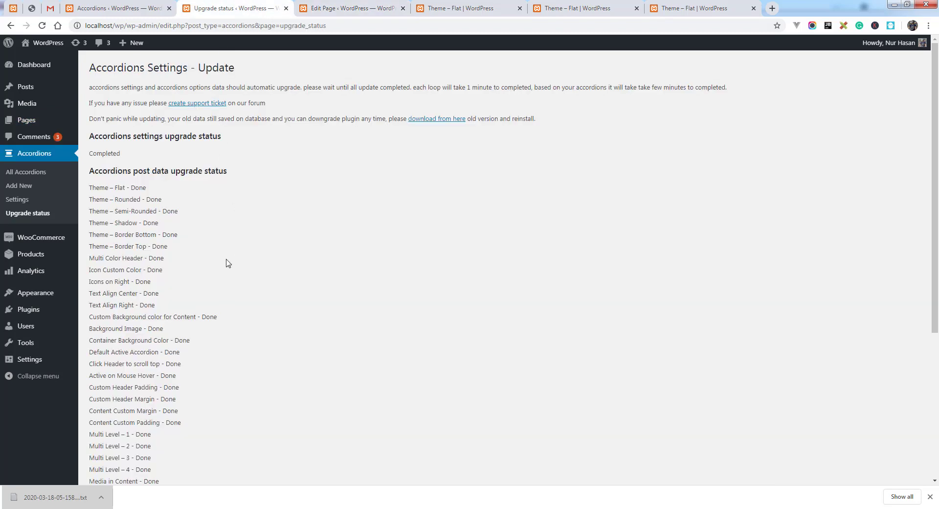
scroll(224, 263, "down", 6)
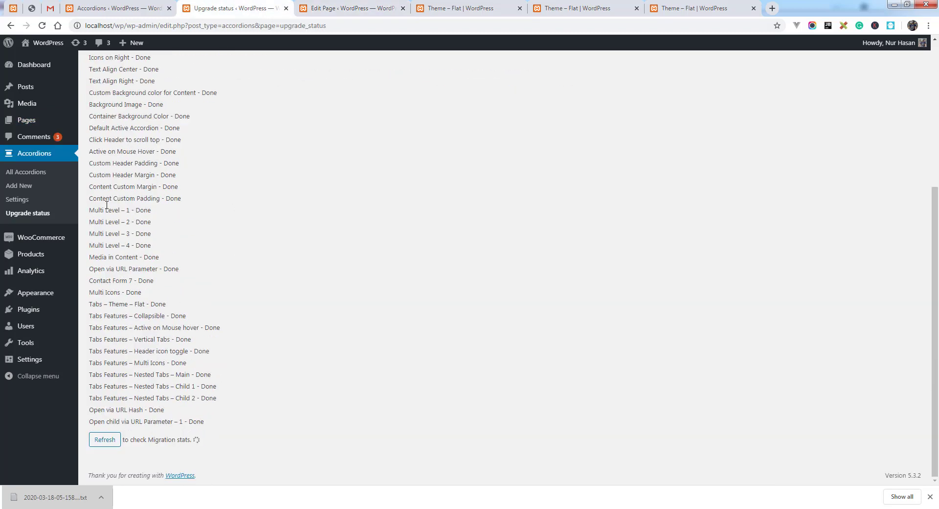
left_click_drag(107, 205, 146, 338)
left_click(185, 302)
Step: Refresh the migration status, then reload the Theme – Flat front-end page to see its six items
left_click(109, 439)
left_click(441, 8)
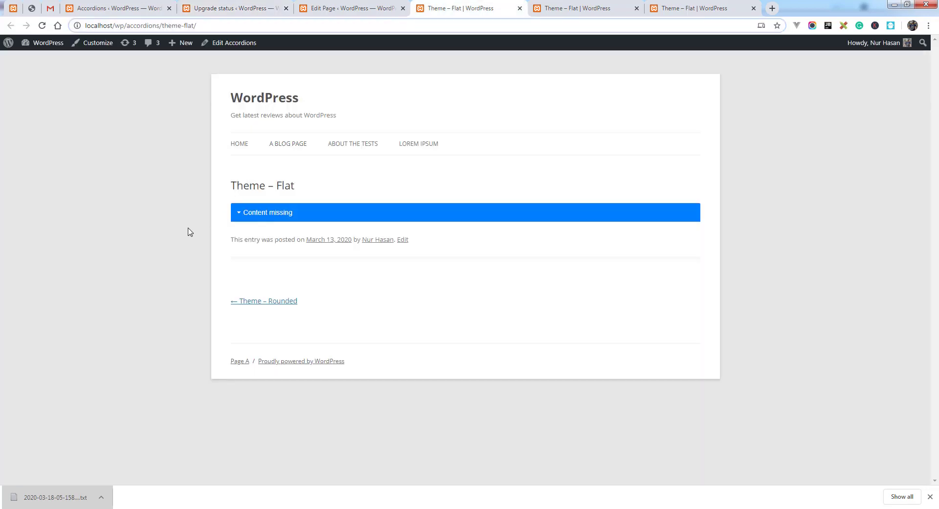
left_click(561, 9)
left_click(474, 10)
key("F5")
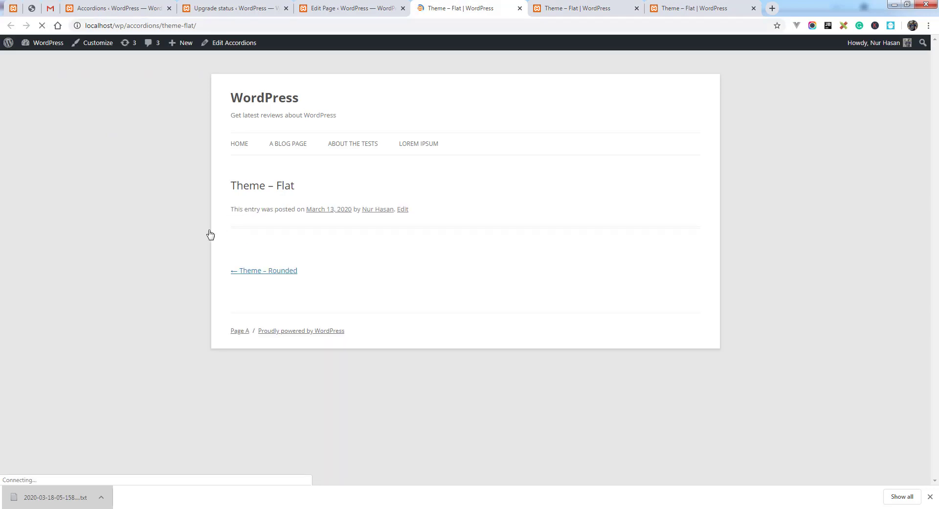
Step: Go to Accordions Settings and find the Older version section
left_click(144, 10)
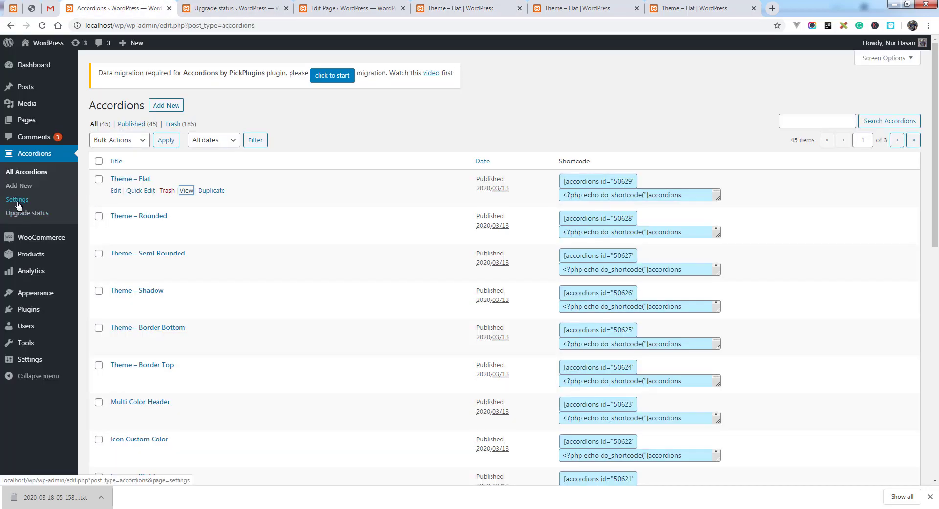
left_click(17, 201)
scroll(318, 362, "down", 2)
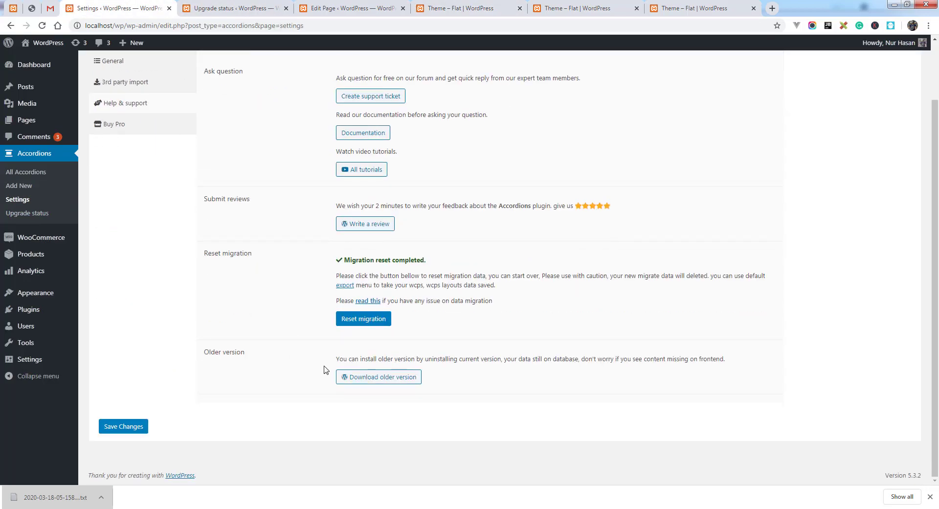
left_click_drag(204, 352, 235, 353)
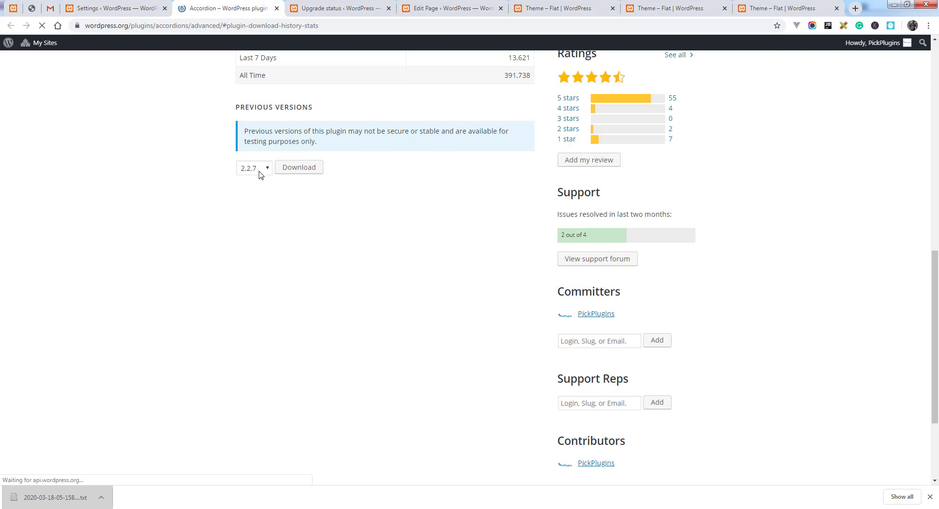
Step: Scroll to Previous Versions and view the version list, leaving 2.2.7 selected
scroll(230, 288, "down", 4)
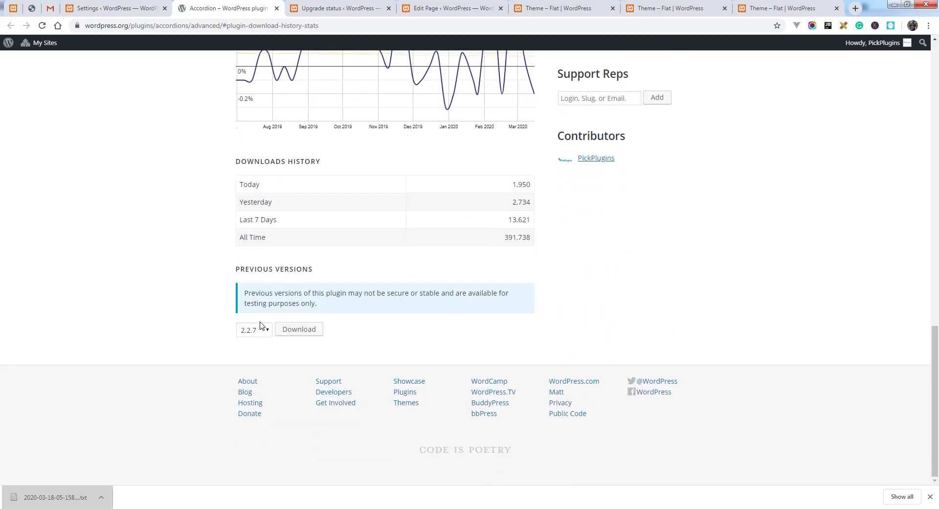
left_click(261, 331)
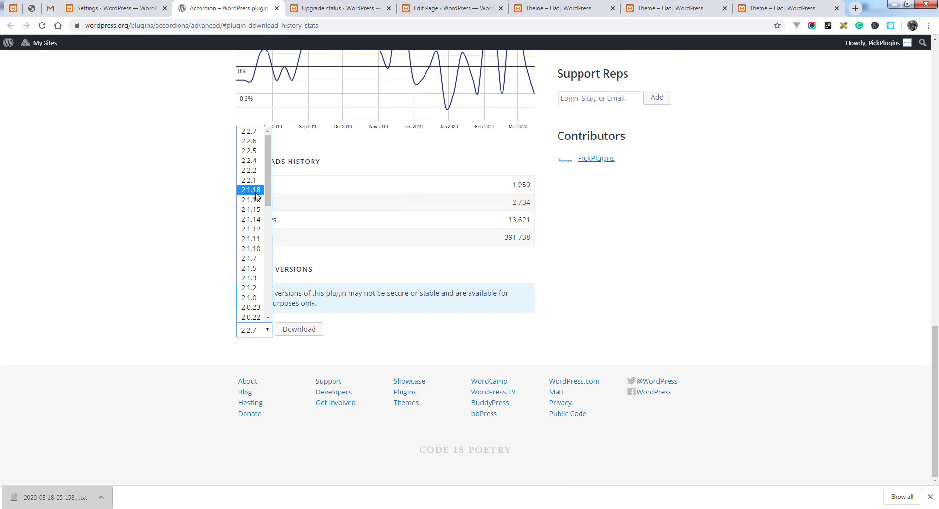
left_click(211, 182)
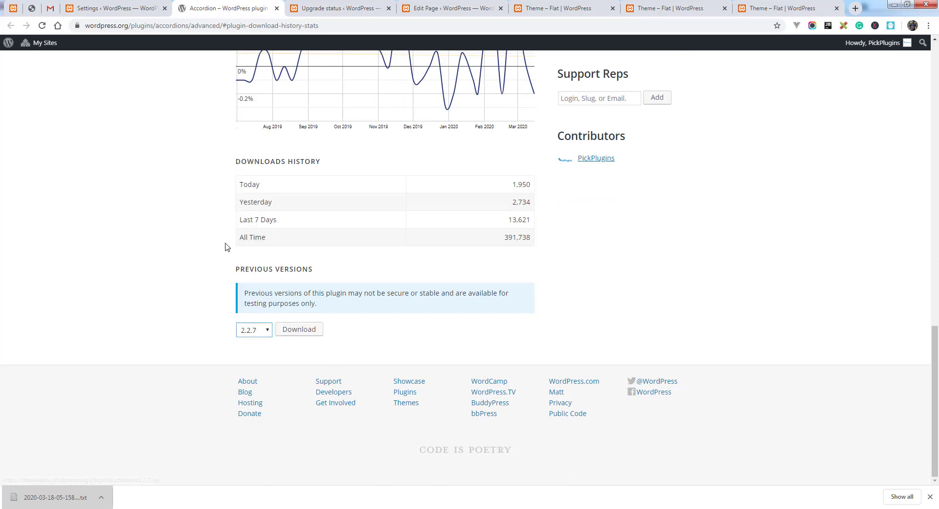
Step: Go from the Accordions settings tab to the All Accordions list in the sidebar
left_click(129, 9)
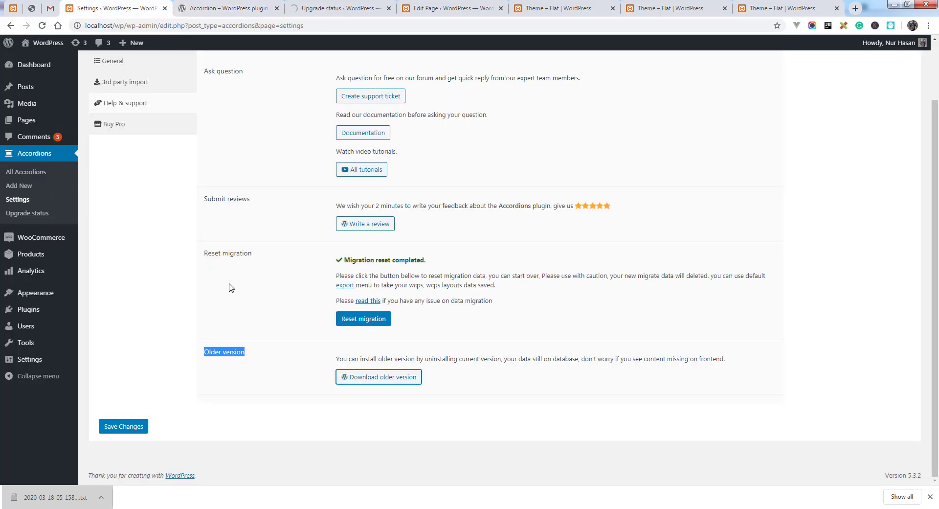
scroll(233, 307, "up", 2)
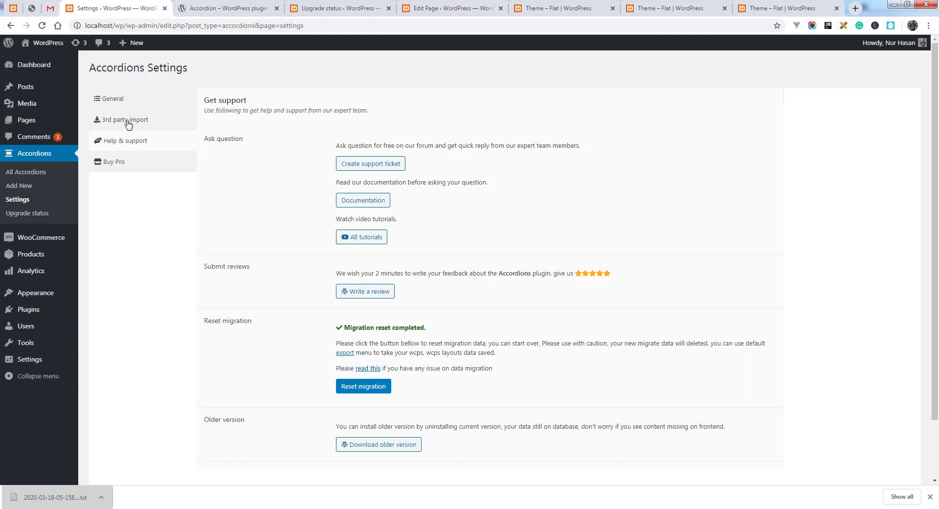
left_click(23, 173)
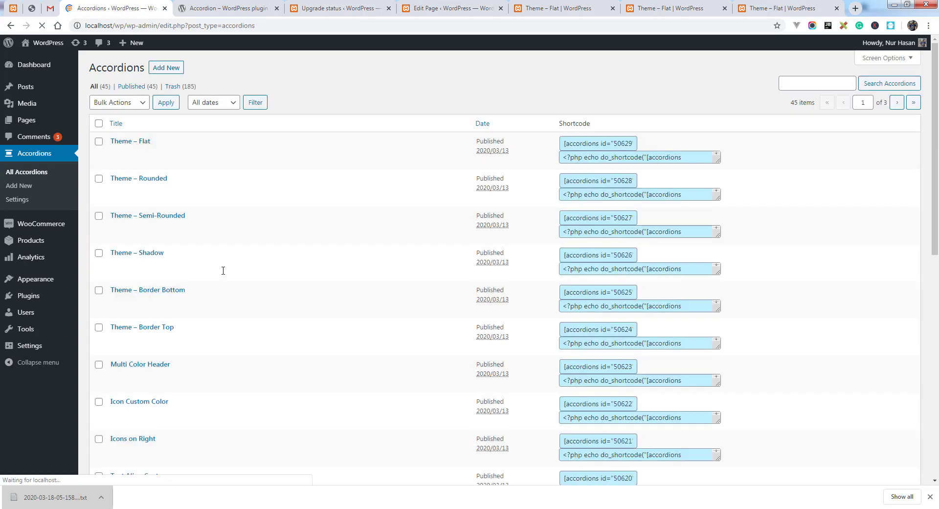
Step: Open the Theme – Flat accordion and expand its first two items in the Content tab
left_click(130, 141)
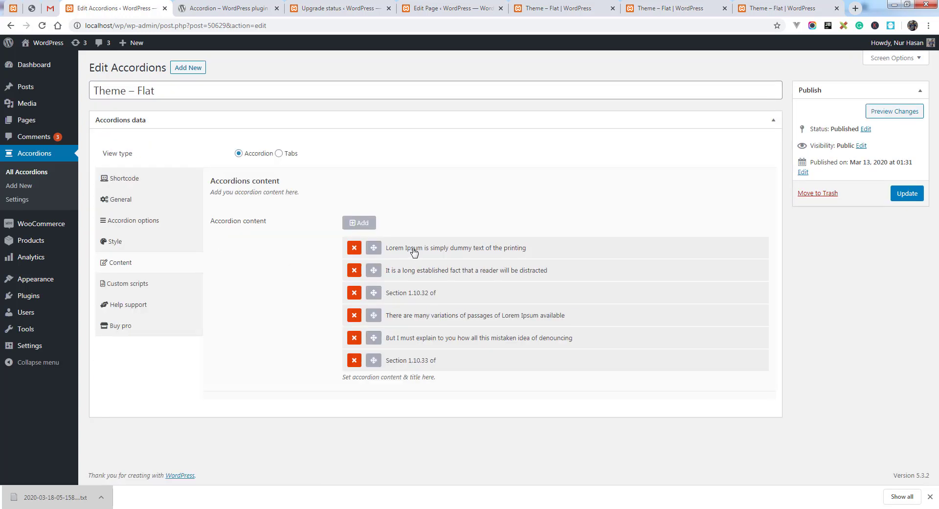
left_click(413, 251)
scroll(489, 264, "down", 1)
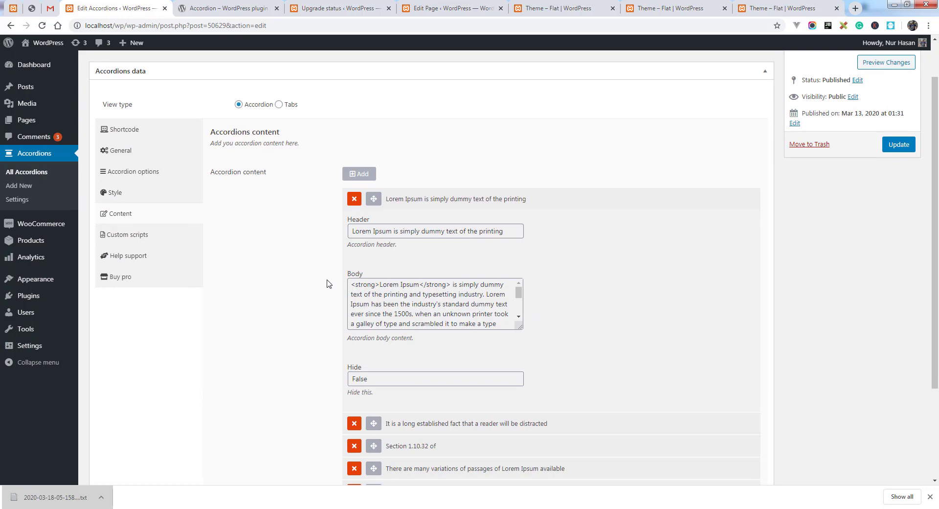
scroll(470, 318, "down", 3)
left_click(418, 299)
scroll(428, 311, "down", 2)
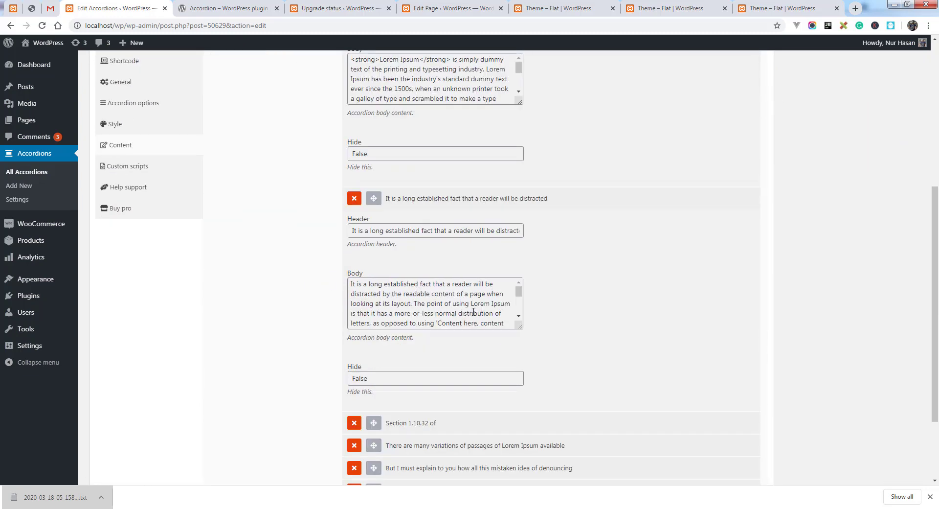
scroll(343, 284, "down", 2)
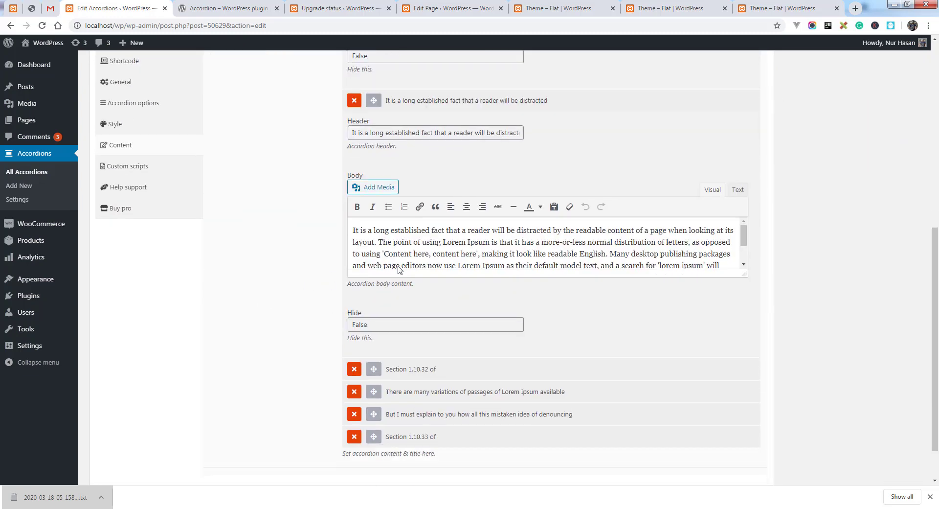
left_click_drag(743, 273, 743, 348)
Step: Make the first item's body editor taller and expand the Section 1.10.32 item to inspect its text
scroll(331, 278, "up", 3)
scroll(331, 278, "up", 2)
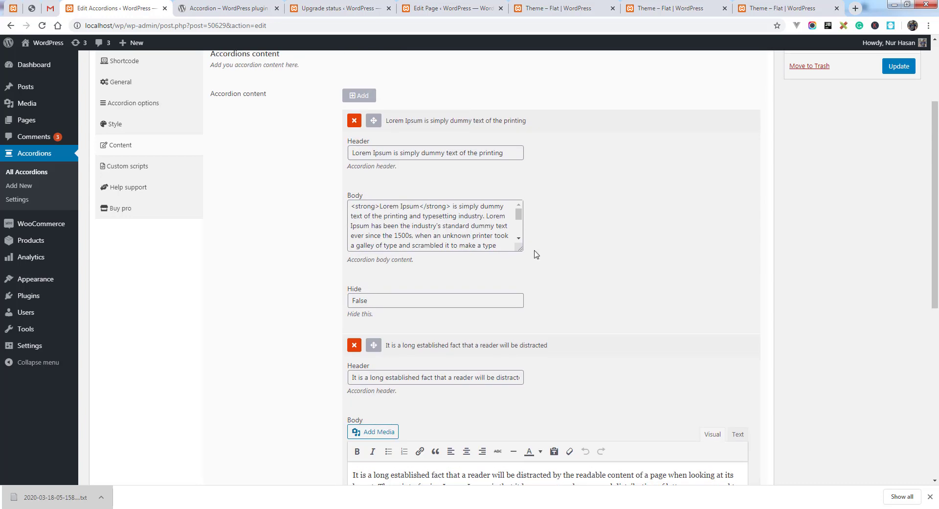
left_click_drag(519, 249, 520, 306)
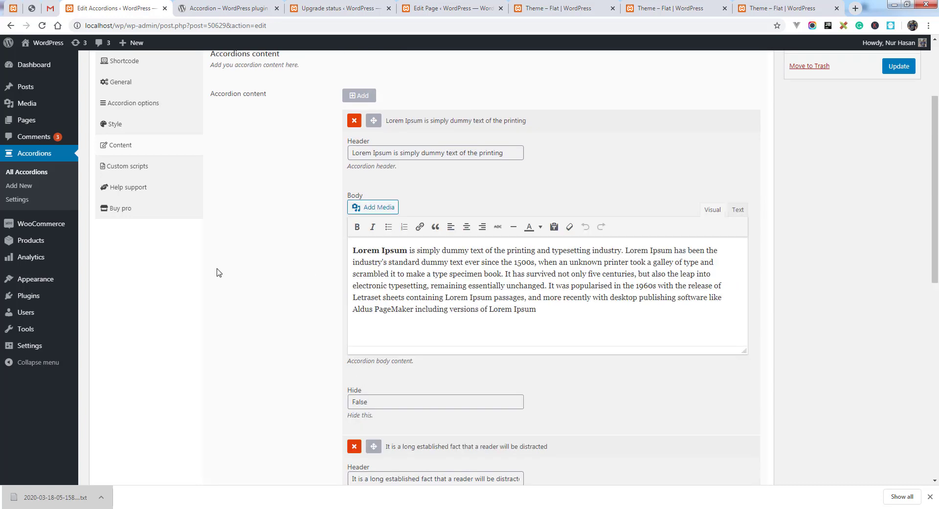
scroll(303, 281, "down", 7)
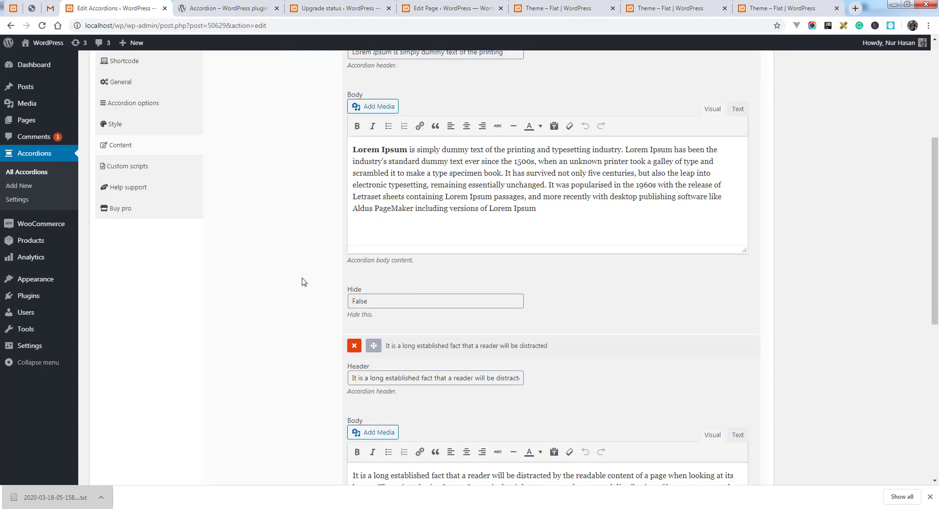
left_click(400, 323)
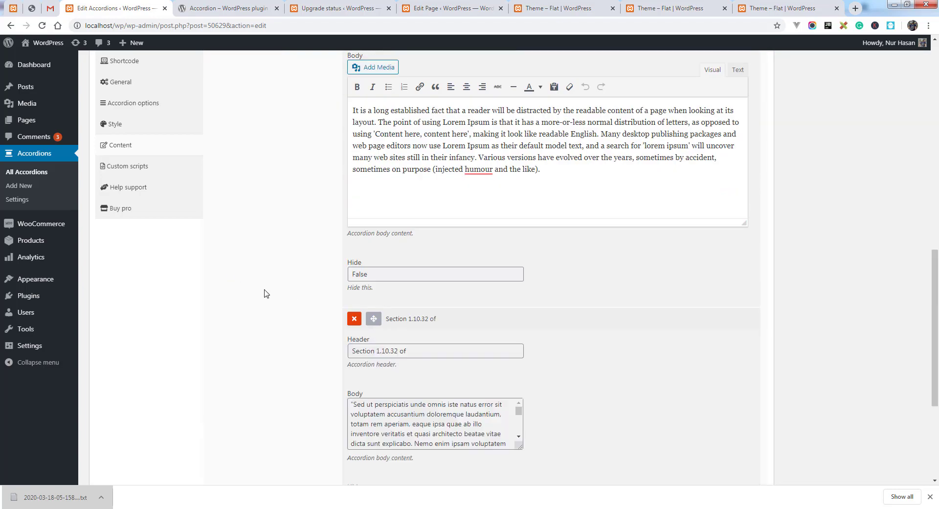
scroll(265, 291, "up", 5)
scroll(266, 293, "up", 7)
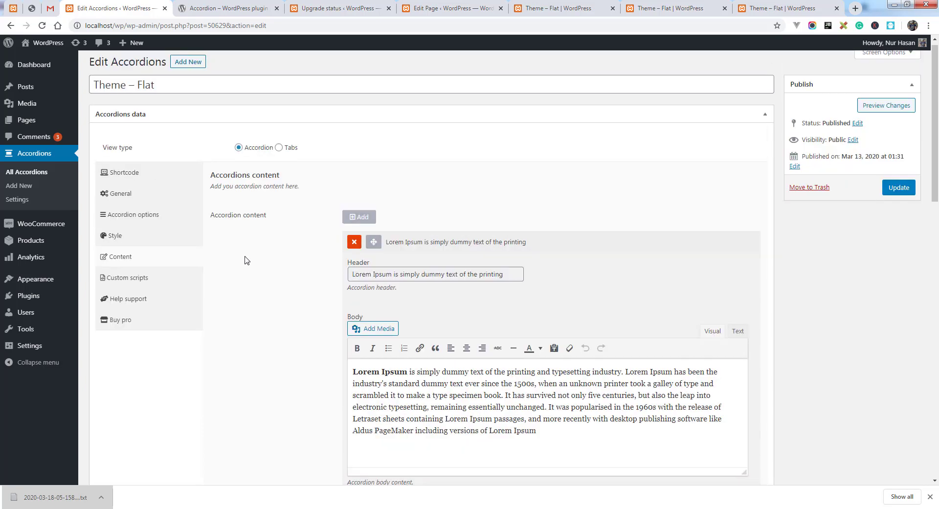
left_click(17, 199)
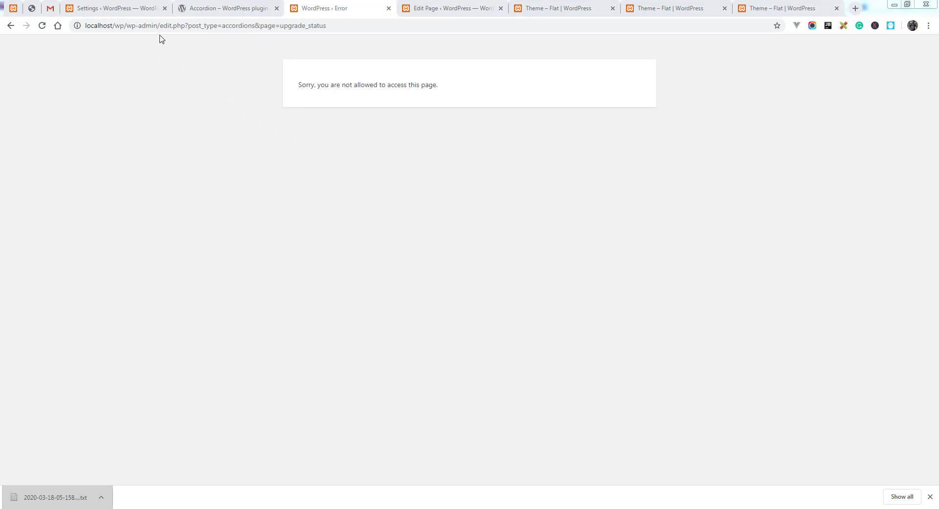
Step: Check the upgrade status page shows 'Sorry, you are not allowed to access this page.' and close it
left_click_drag(339, 28, 214, 28)
left_click(269, 98)
left_click_drag(299, 86, 460, 97)
left_click(310, 165)
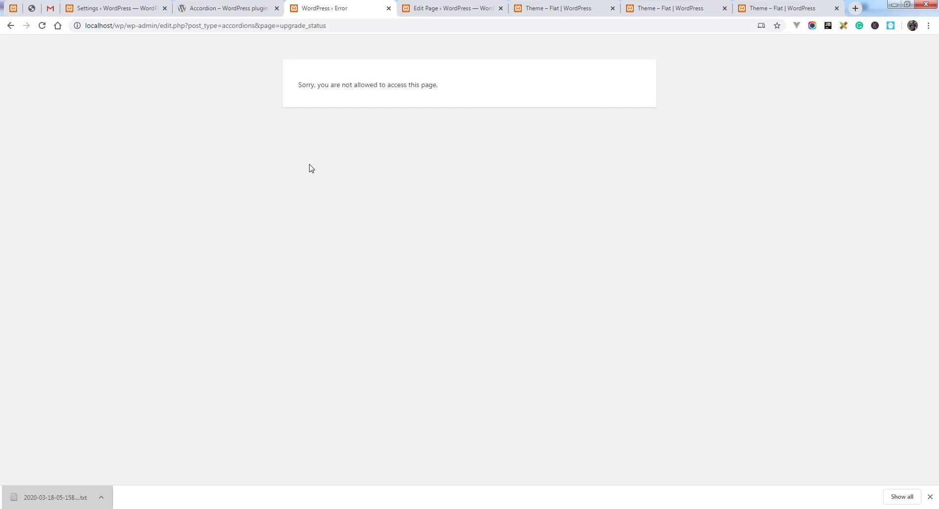
triple_click(460, 94)
left_click(370, 104)
left_click(389, 8)
Step: Reopen Accordions > Upgrade status and return to the top of the Accordions Settings page
mouse_move(57, 189)
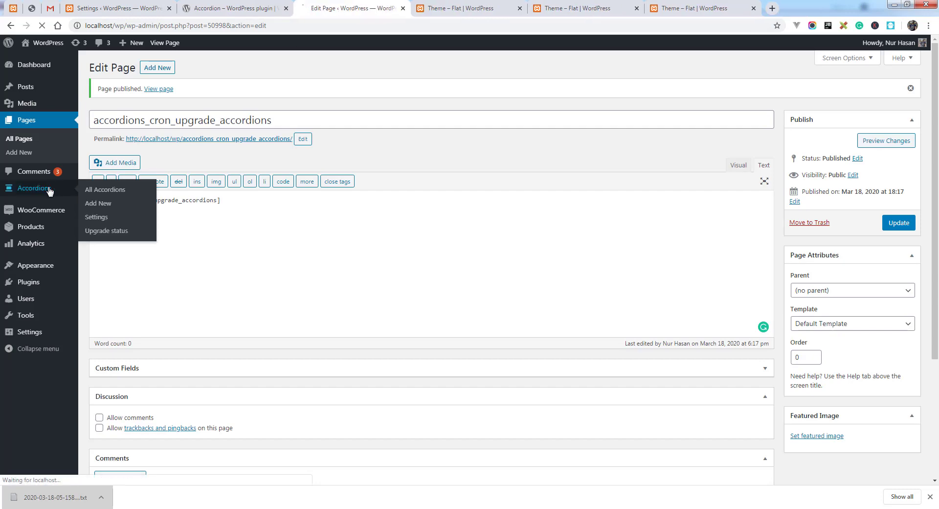
left_click(114, 233)
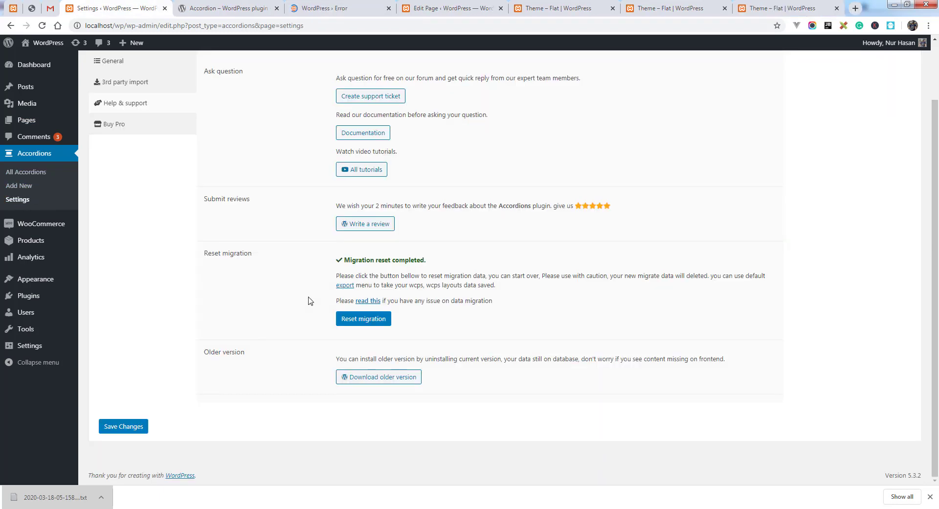
scroll(313, 313, "up", 3)
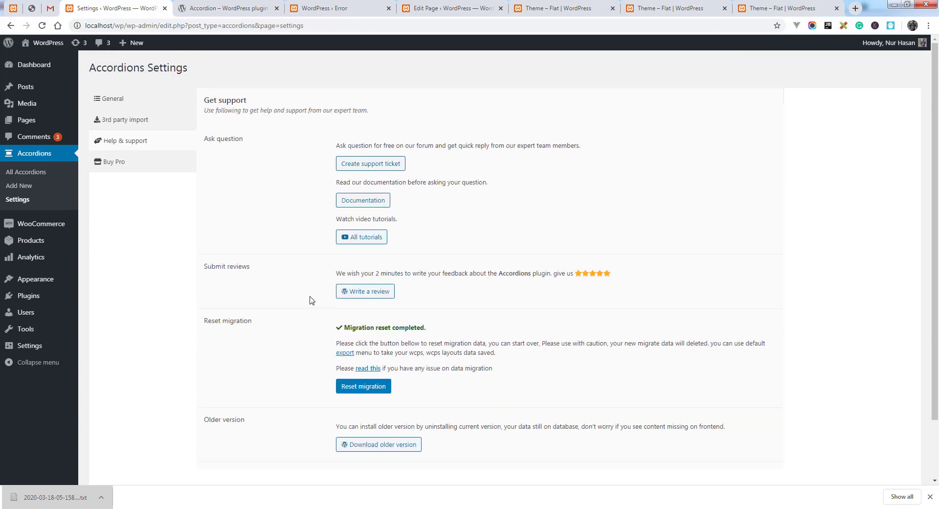